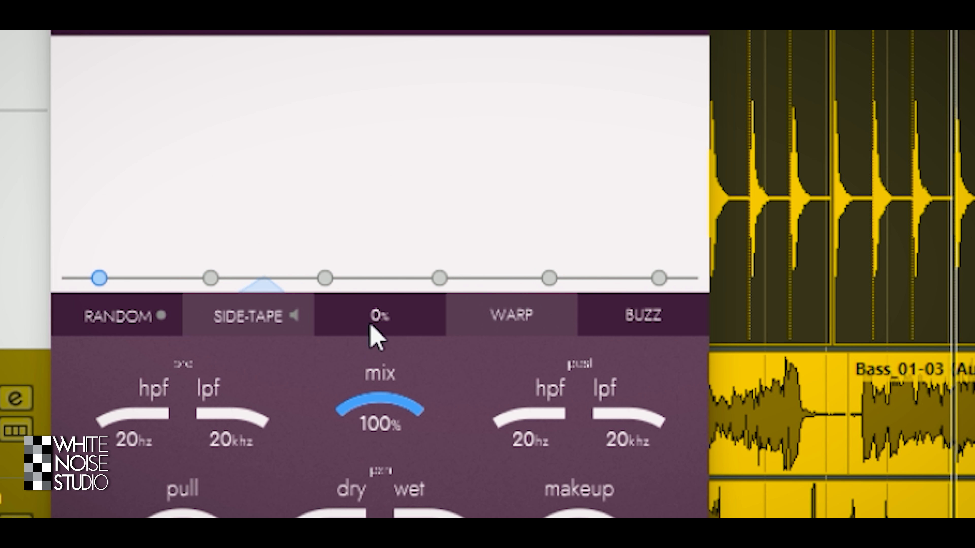
Step: Try the Tape, Warp and Buzz saturation modes in turn on the snare, returning each to 0%
{"action": "left_click_drag", "start_coordinate": [365, 322], "coordinate": [576, 338]}
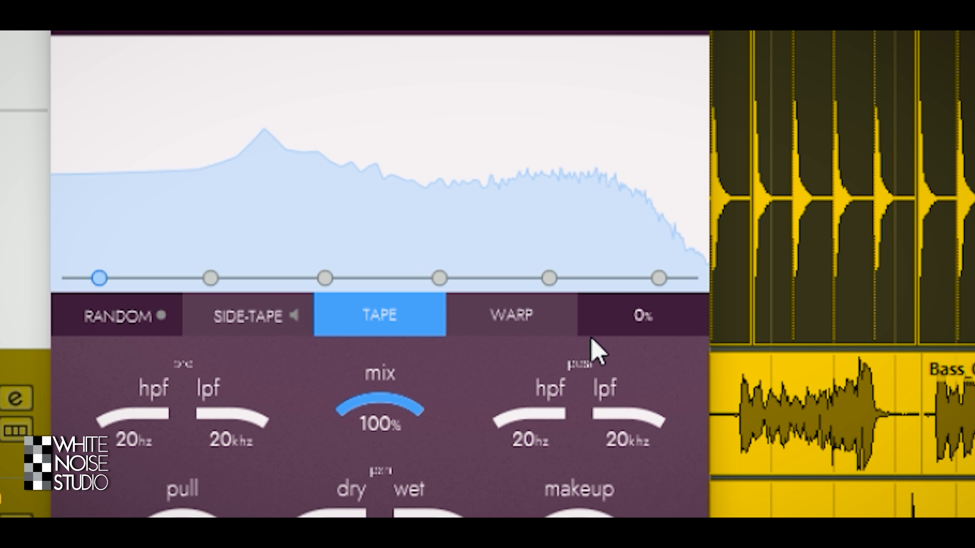
{"action": "left_click_drag", "start_coordinate": [431, 322], "coordinate": [204, 323]}
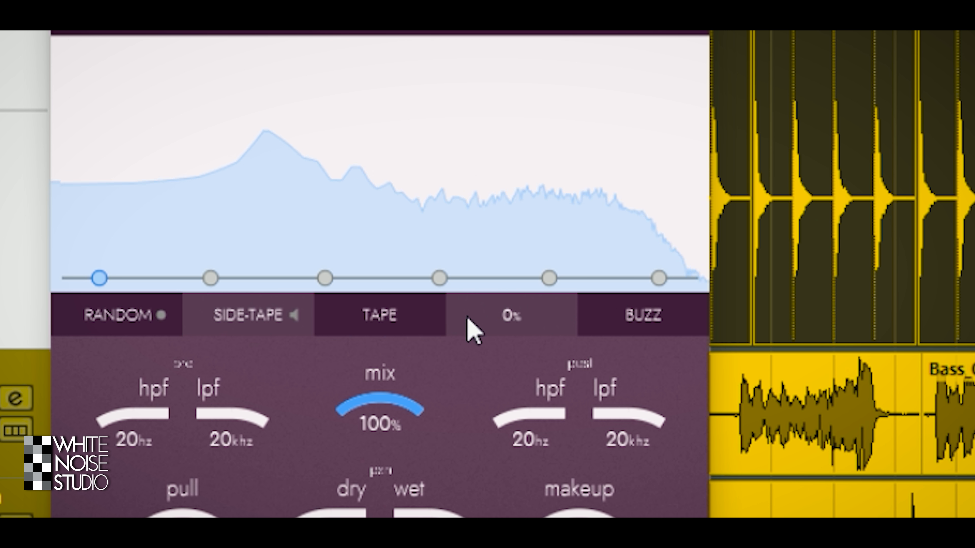
{"action": "left_click_drag", "start_coordinate": [467, 326], "coordinate": [898, 397]}
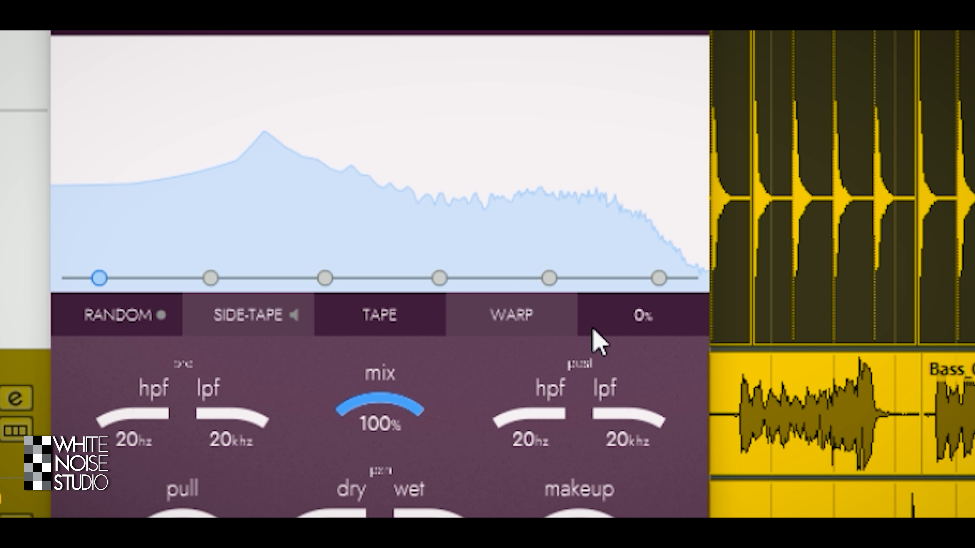
{"action": "left_click_drag", "start_coordinate": [583, 326], "coordinate": [827, 344]}
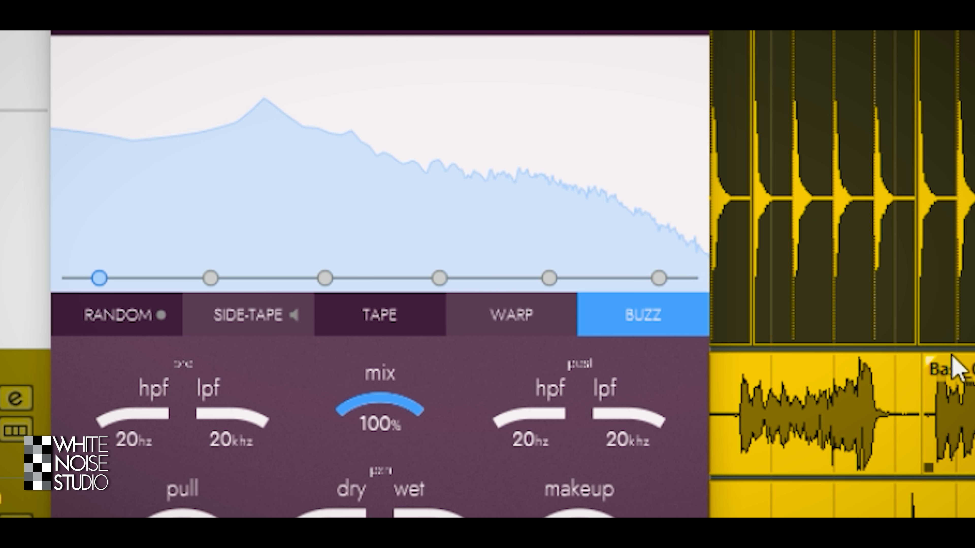
{"action": "left_click_drag", "start_coordinate": [681, 325], "coordinate": [516, 325]}
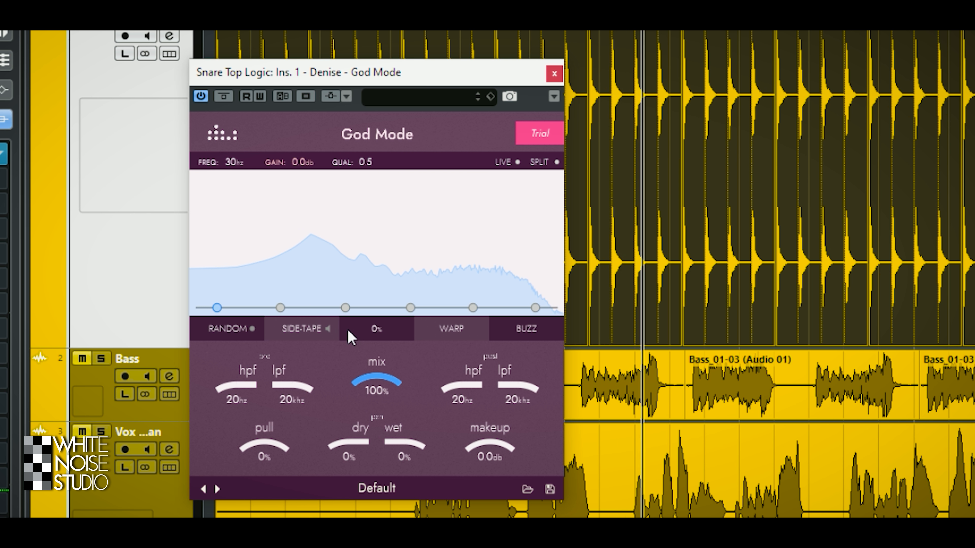
Step: Raise the Tape saturation to full and audition the second to fifth EQ bands during playback
{"action": "left_click_drag", "start_coordinate": [350, 337], "coordinate": [429, 323]}
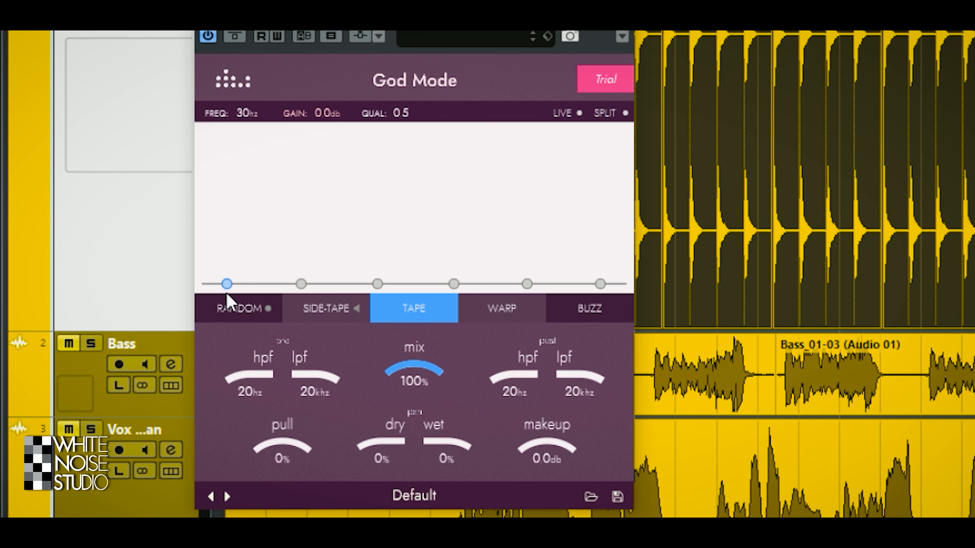
{"action": "key", "text": "space"}
{"action": "mouse_move", "coordinate": [301, 284]}
{"action": "left_mouse_down"}
{"action": "mouse_move", "coordinate": [307, 220]}
{"action": "mouse_move", "coordinate": [304, 282]}
{"action": "left_mouse_up"}
{"action": "mouse_move", "coordinate": [371, 288]}
{"action": "left_mouse_down"}
{"action": "mouse_move", "coordinate": [379, 211]}
{"action": "mouse_move", "coordinate": [379, 294]}
{"action": "left_mouse_up"}
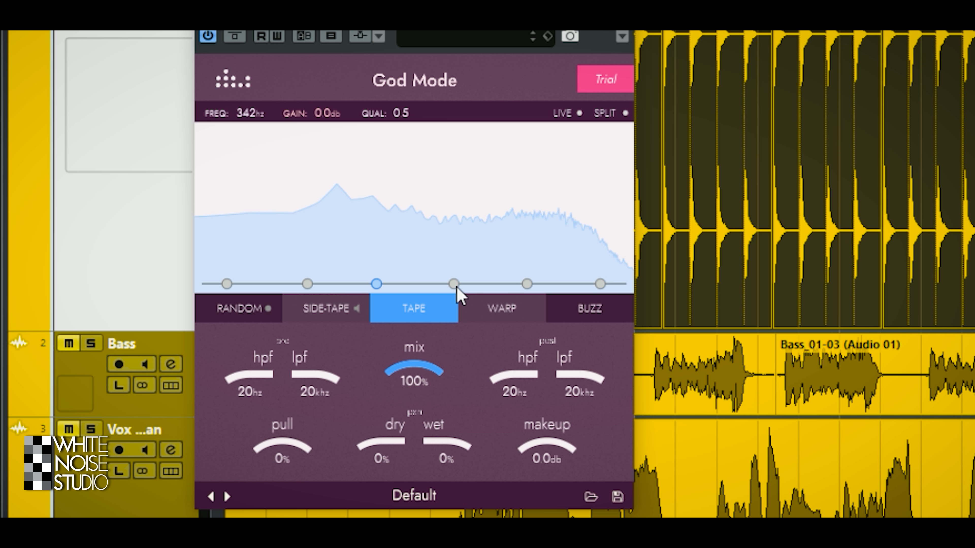
{"action": "left_click_drag", "start_coordinate": [459, 257], "coordinate": [461, 293]}
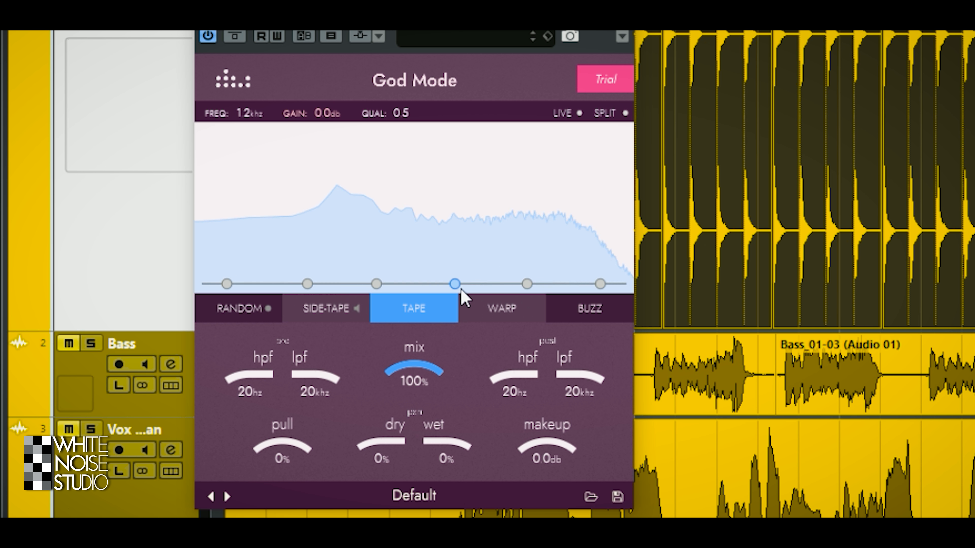
{"action": "left_click_drag", "start_coordinate": [525, 225], "coordinate": [522, 307]}
Step: Boost the third EQ band by 14.2 dB at 611 Hz with quality 0.4, and set pull to 45%
{"action": "left_click_drag", "start_coordinate": [397, 272], "coordinate": [406, 205]}
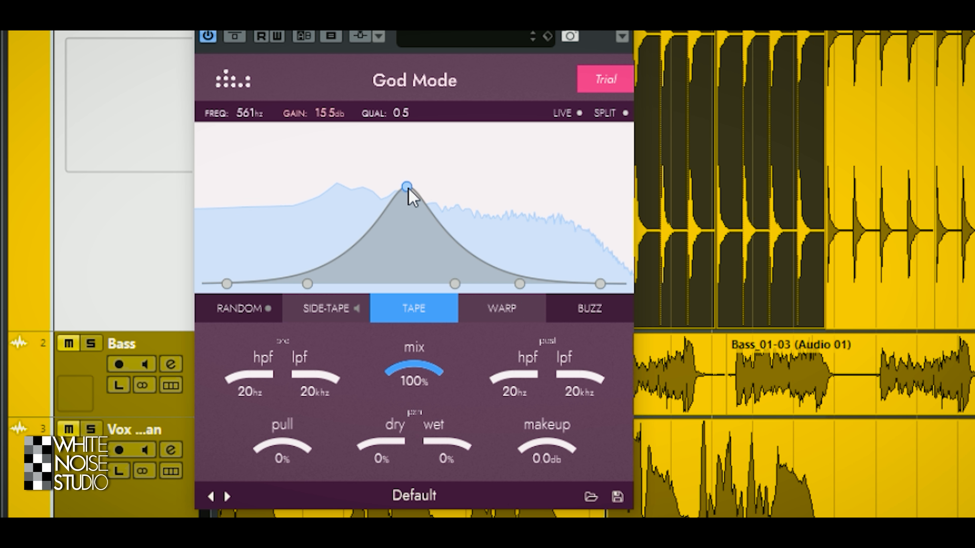
{"action": "mouse_move", "coordinate": [405, 113]}
{"action": "left_mouse_down"}
{"action": "mouse_move", "coordinate": [403, 145]}
{"action": "mouse_move", "coordinate": [410, 122]}
{"action": "left_mouse_up"}
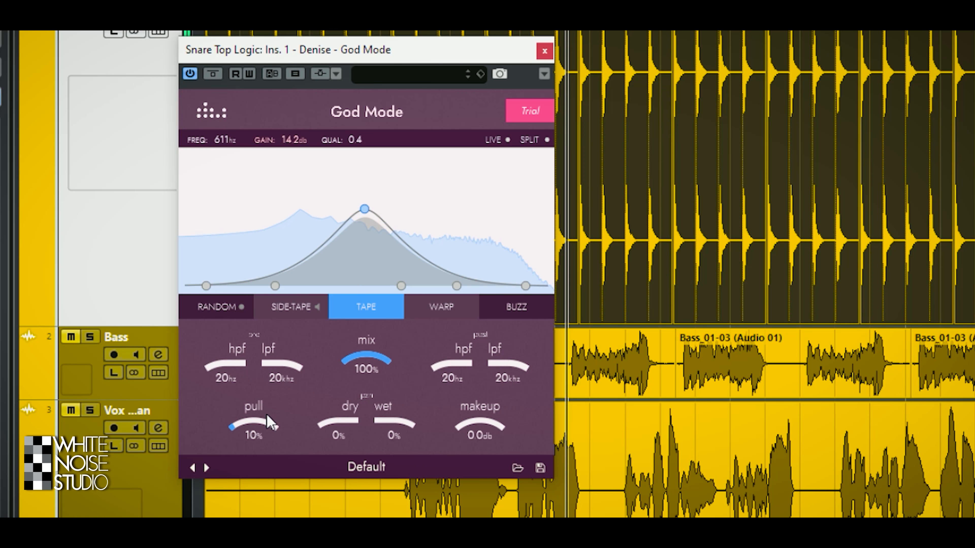
{"action": "left_click_drag", "start_coordinate": [270, 424], "coordinate": [281, 387]}
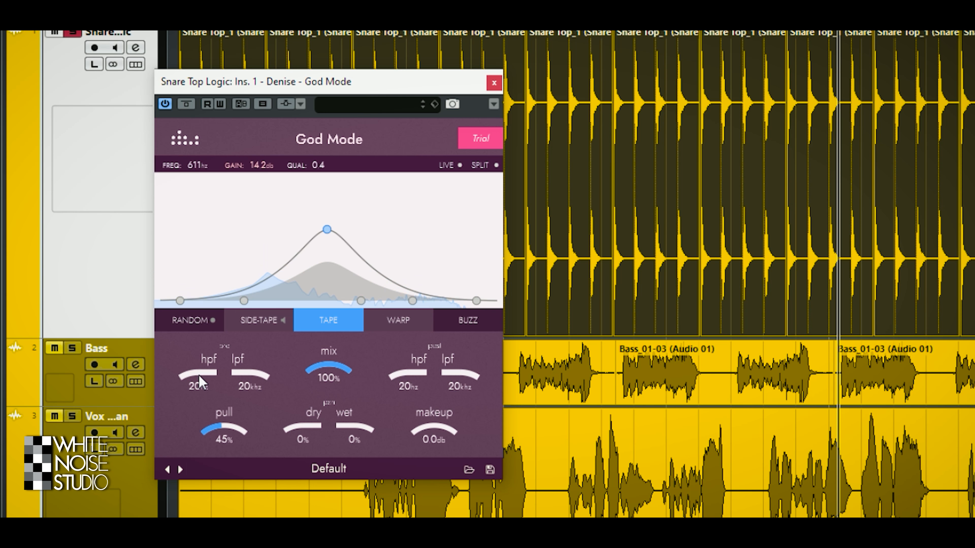
Step: Set the pre high-pass filter to 354 Hz and the pre low-pass filter to 2.7 kHz
{"action": "left_click_drag", "start_coordinate": [199, 374], "coordinate": [216, 345]}
{"action": "key", "text": "space"}
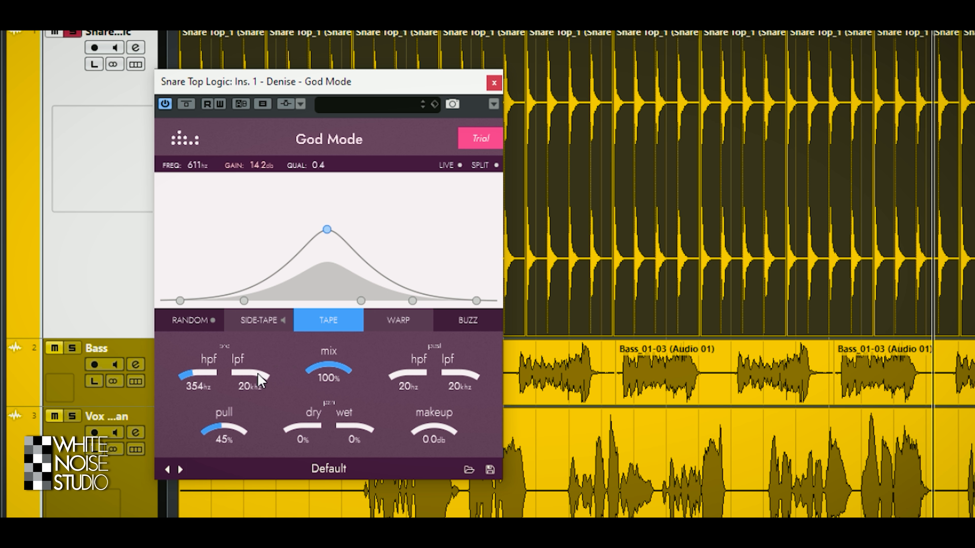
{"action": "key", "text": "space"}
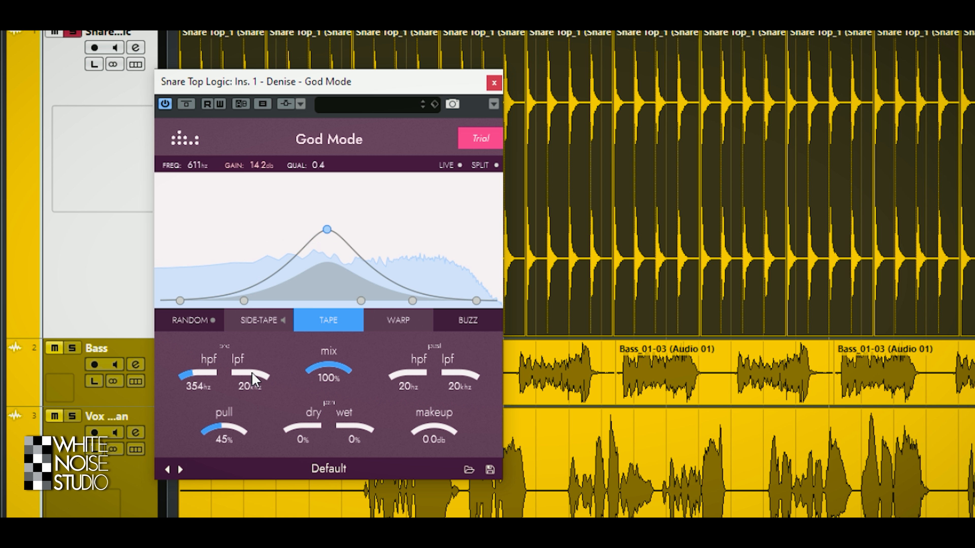
{"action": "left_click_drag", "start_coordinate": [252, 400], "coordinate": [233, 348]}
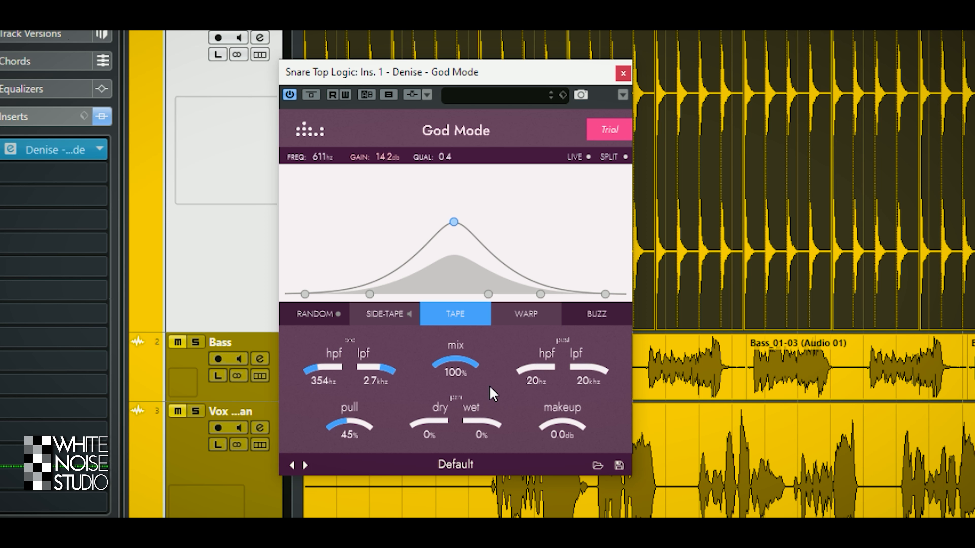
Step: Set the mix to 20% and the makeup gain to 7.6 dB while the snare plays
{"action": "left_click_drag", "start_coordinate": [465, 393], "coordinate": [464, 414]}
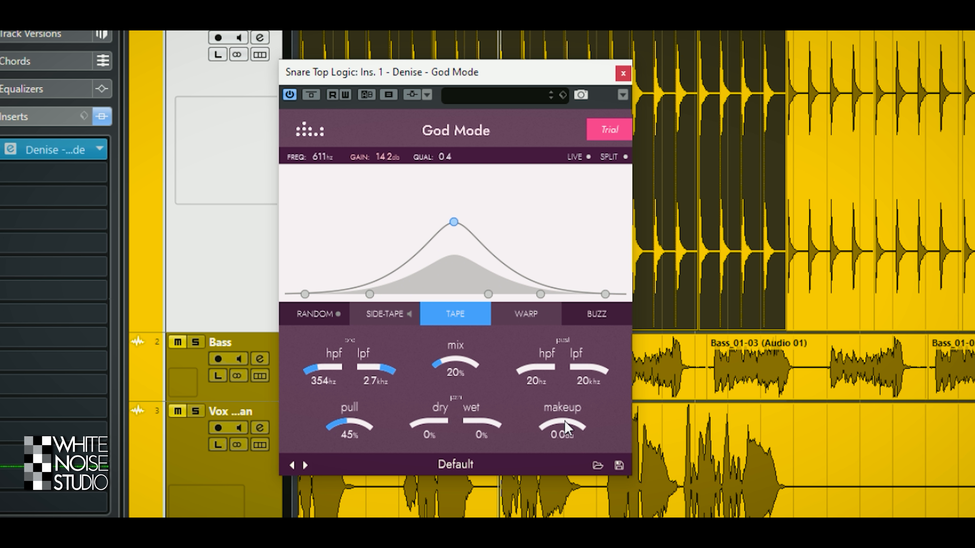
{"action": "key", "text": "space"}
{"action": "left_click_drag", "start_coordinate": [565, 422], "coordinate": [569, 415]}
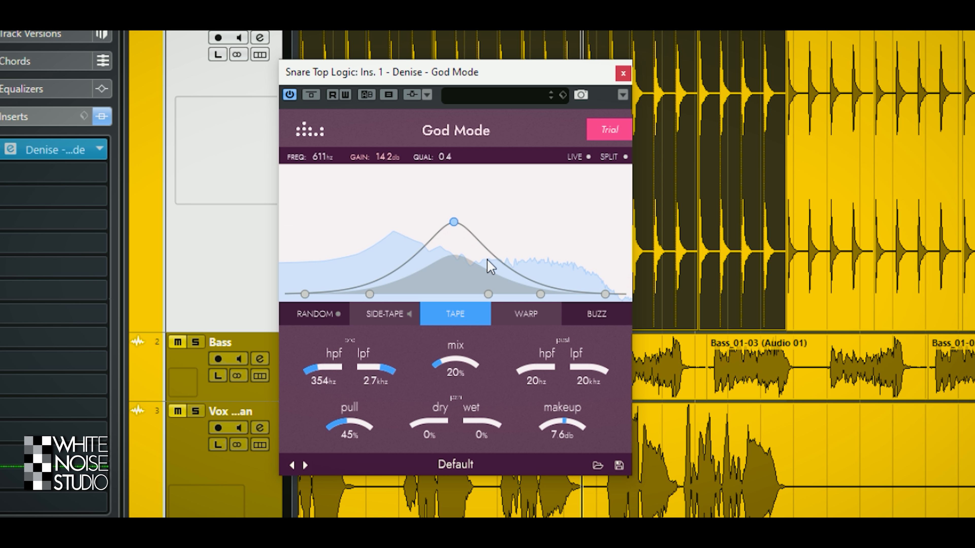
Step: Set the makeup gain to 2.2 dB, comparing the snare with the effect bypassed and active
{"action": "left_click", "coordinate": [309, 95]}
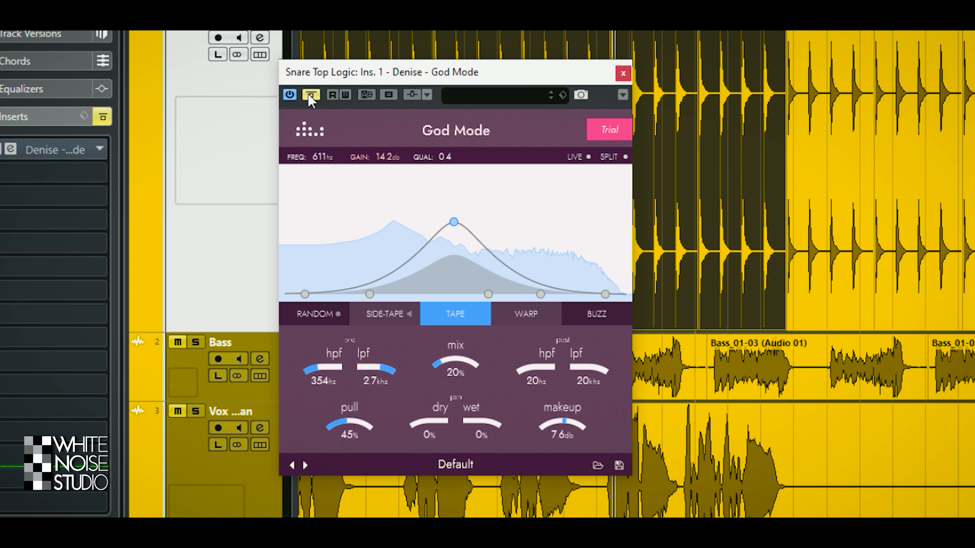
{"action": "left_click", "coordinate": [309, 95]}
{"action": "left_click_drag", "start_coordinate": [560, 424], "coordinate": [559, 427]}
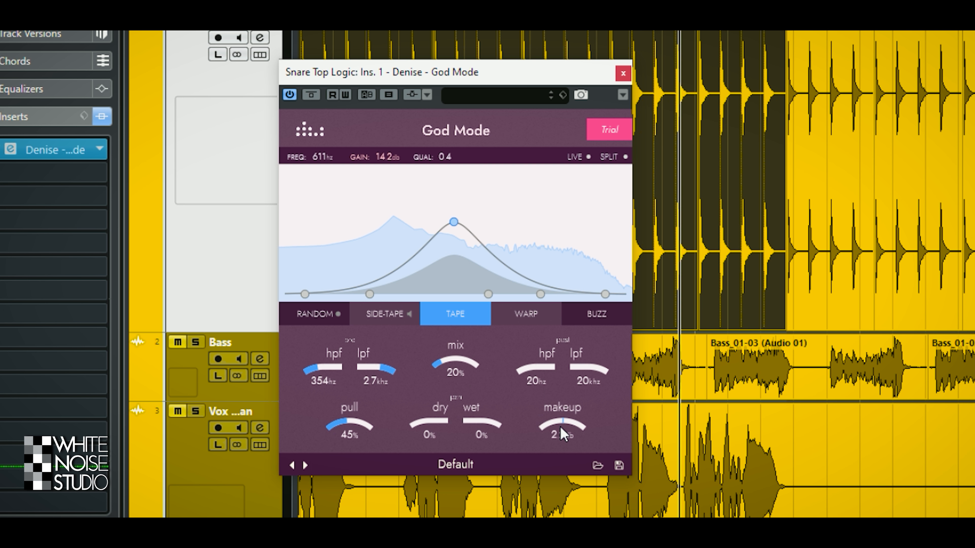
{"action": "left_click", "coordinate": [314, 95]}
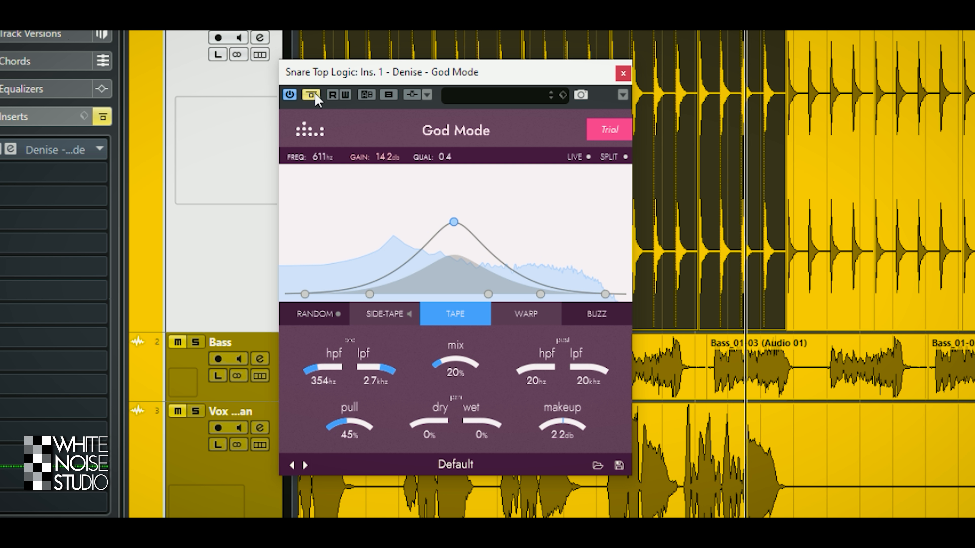
{"action": "left_click", "coordinate": [315, 94]}
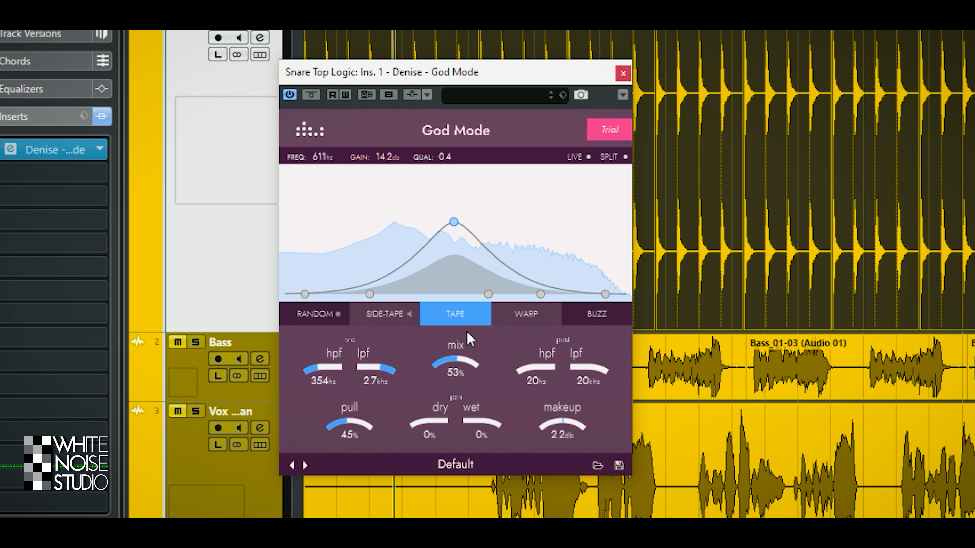
Step: Set the mix to 38% and the makeup gain to 4.4 dB, and compare against the bypassed snare
{"action": "left_click_drag", "start_coordinate": [470, 340], "coordinate": [462, 346]}
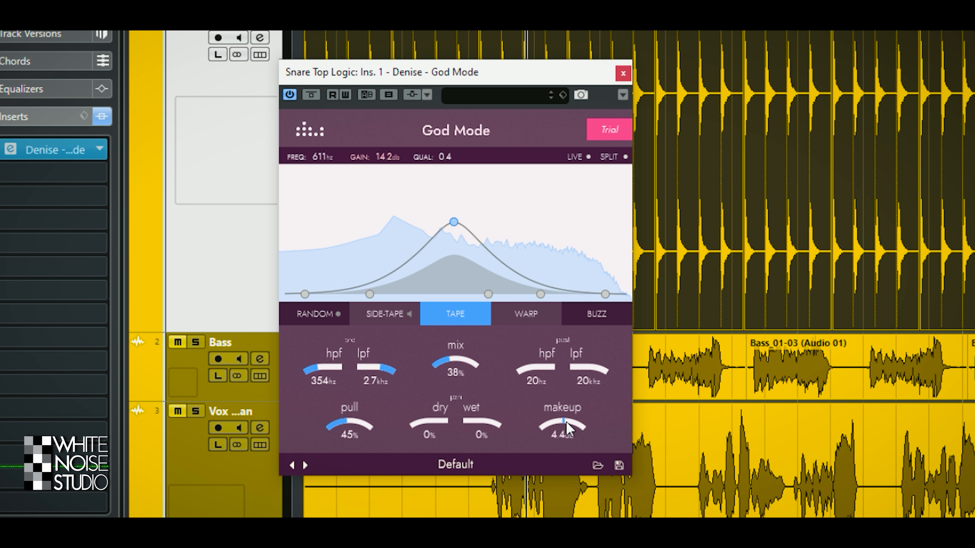
{"action": "left_click", "coordinate": [315, 95]}
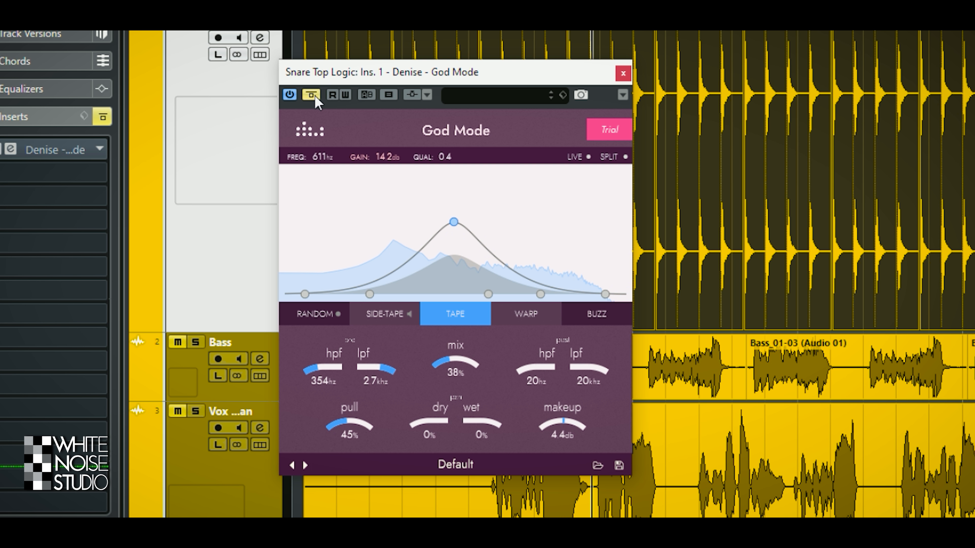
{"action": "left_click", "coordinate": [312, 95]}
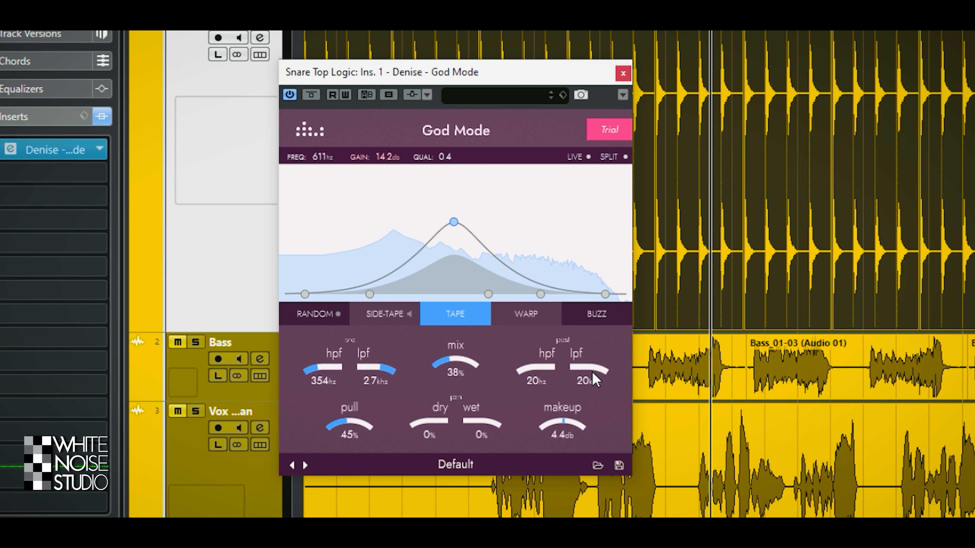
Step: Set the post high-pass filter to 245 Hz and the post low-pass to 4.7 kHz, and compare against the bypassed snare
{"action": "left_click_drag", "start_coordinate": [582, 380], "coordinate": [450, 366]}
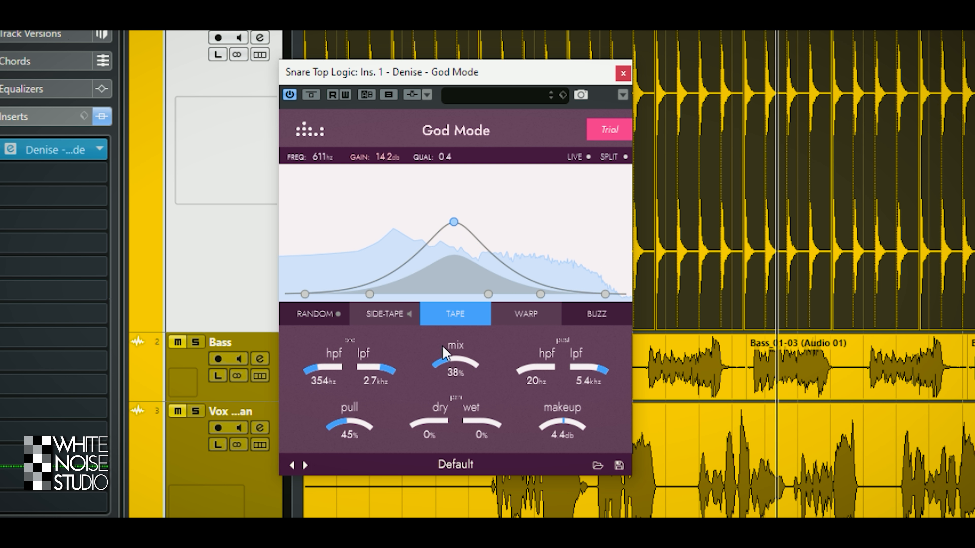
{"action": "left_click_drag", "start_coordinate": [460, 321], "coordinate": [548, 353]}
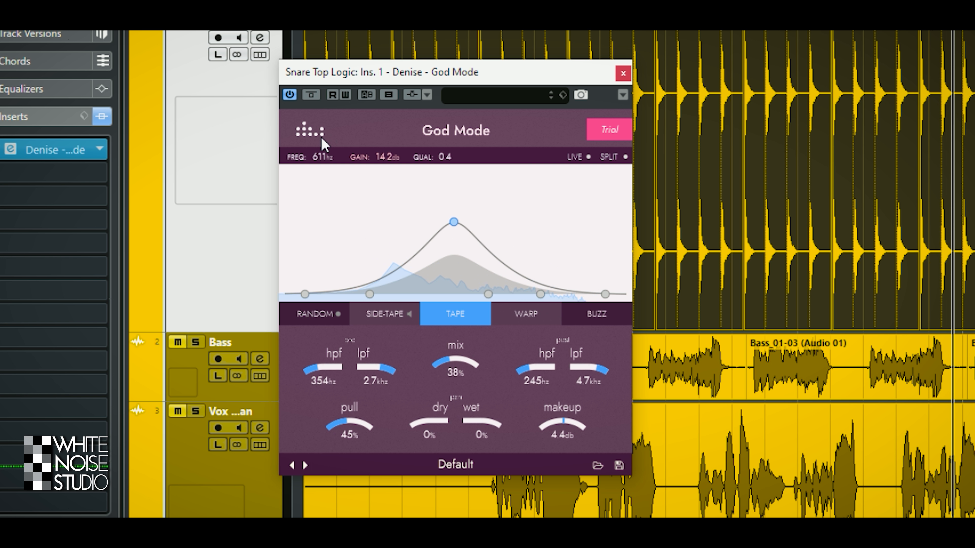
{"action": "left_click", "coordinate": [311, 95]}
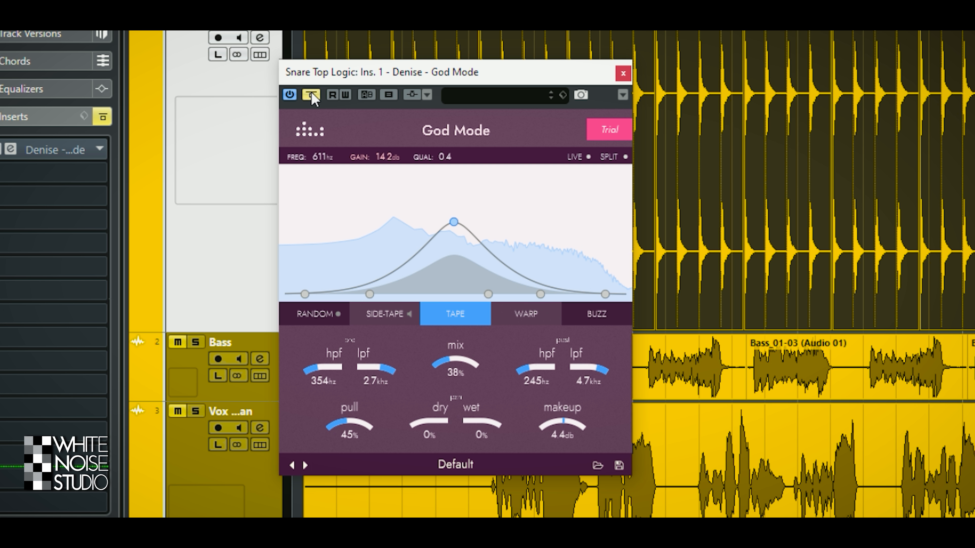
{"action": "left_click", "coordinate": [312, 95]}
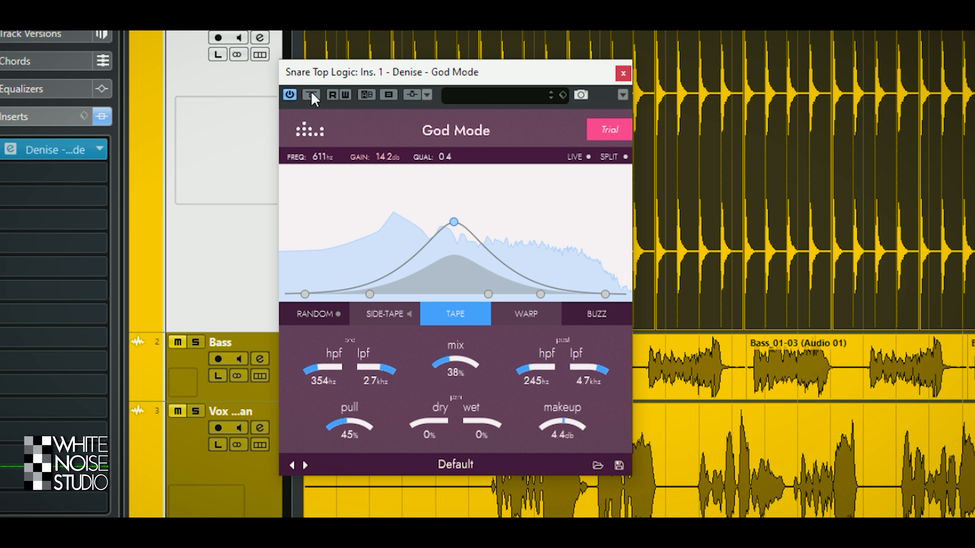
{"action": "left_click", "coordinate": [311, 95]}
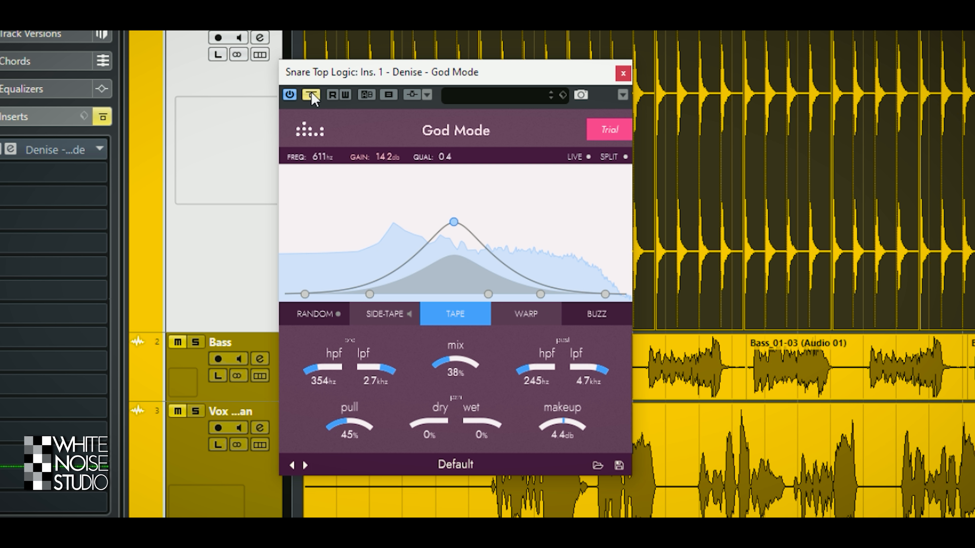
{"action": "left_click", "coordinate": [311, 95]}
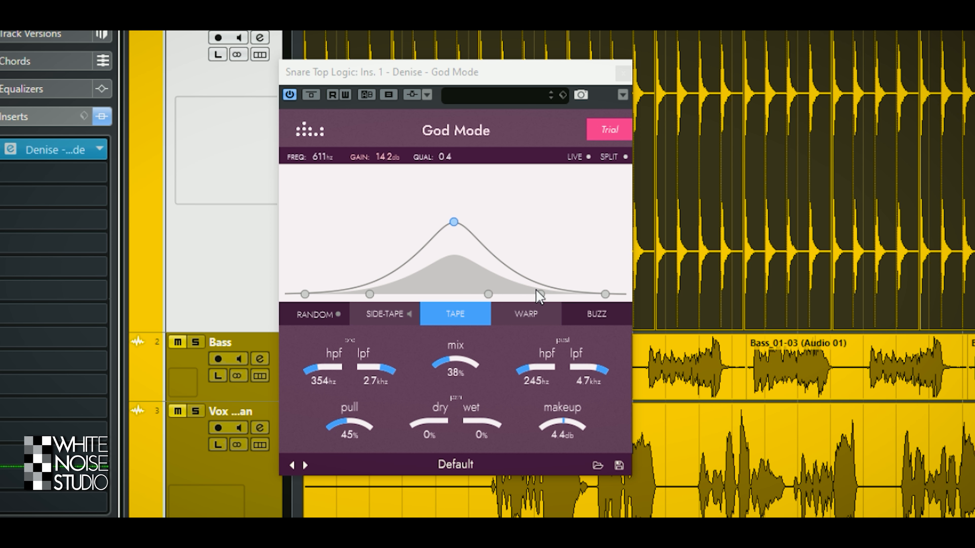
Step: Add a boost with the fifth EQ band at about 3.6 kHz on the snare
{"action": "left_click", "coordinate": [540, 294]}
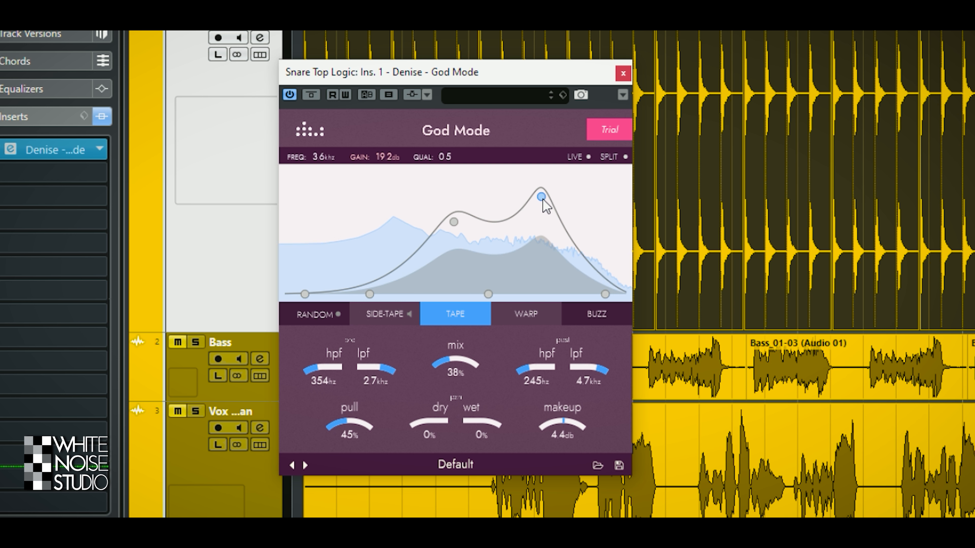
{"action": "left_click_drag", "start_coordinate": [539, 213], "coordinate": [539, 214]}
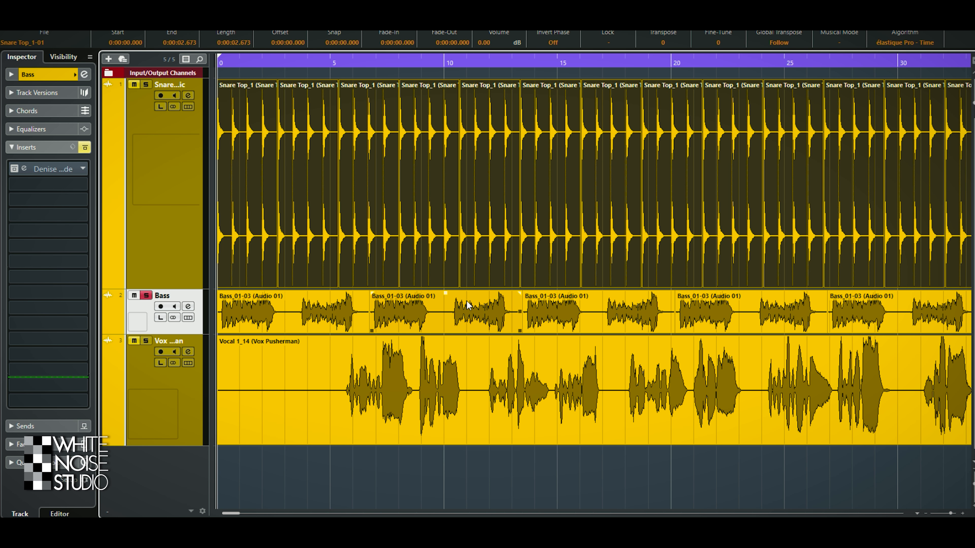
Step: Play the soloed bass, boost its third EQ band by 19.0 dB at 489 Hz, and set Tape to 59%
{"action": "key", "text": "space"}
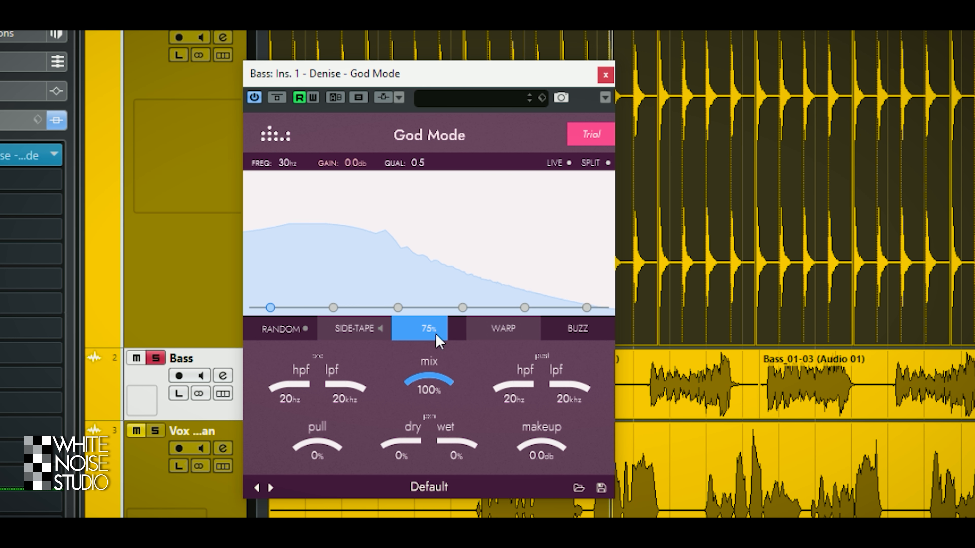
{"action": "left_click_drag", "start_coordinate": [404, 301], "coordinate": [416, 207]}
{"action": "left_click_drag", "start_coordinate": [425, 318], "coordinate": [429, 340]}
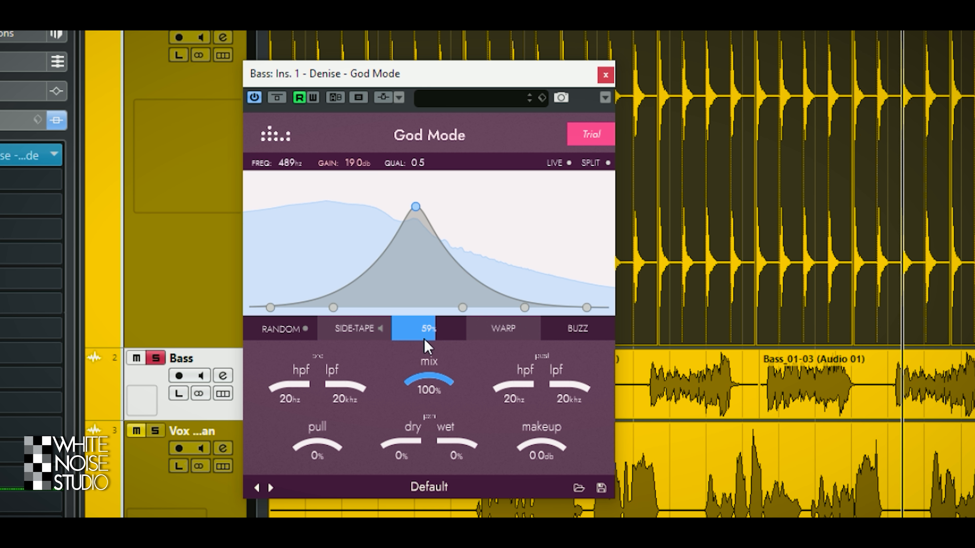
Step: Blend some Warp and Buzz saturation into the bass and set its pre high-pass filter to 166 Hz
{"action": "left_click_drag", "start_coordinate": [502, 328], "coordinate": [433, 333]}
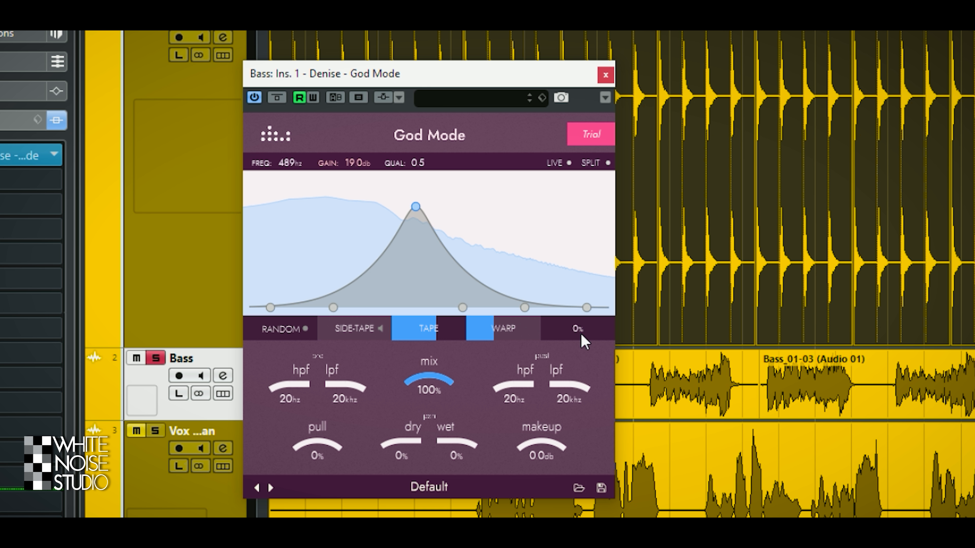
{"action": "left_click_drag", "start_coordinate": [280, 385], "coordinate": [291, 357]}
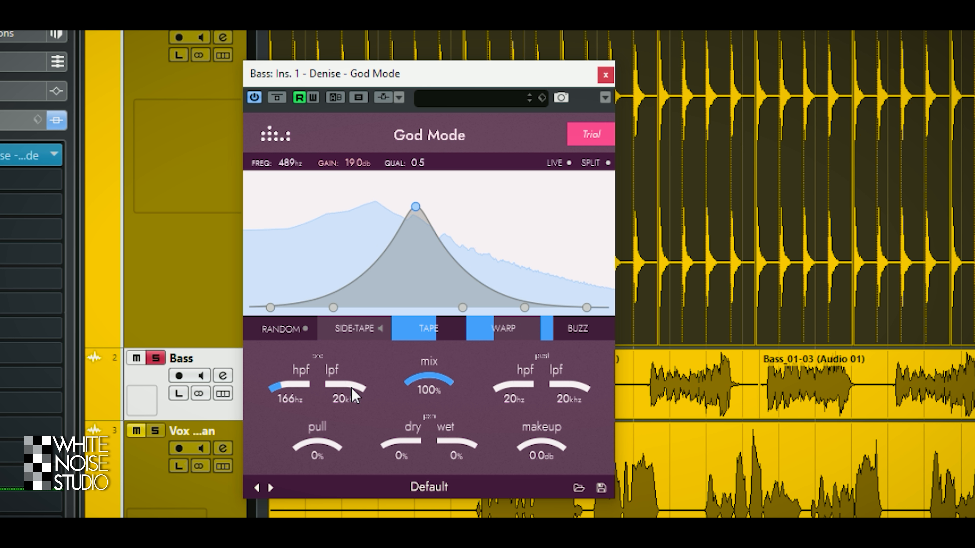